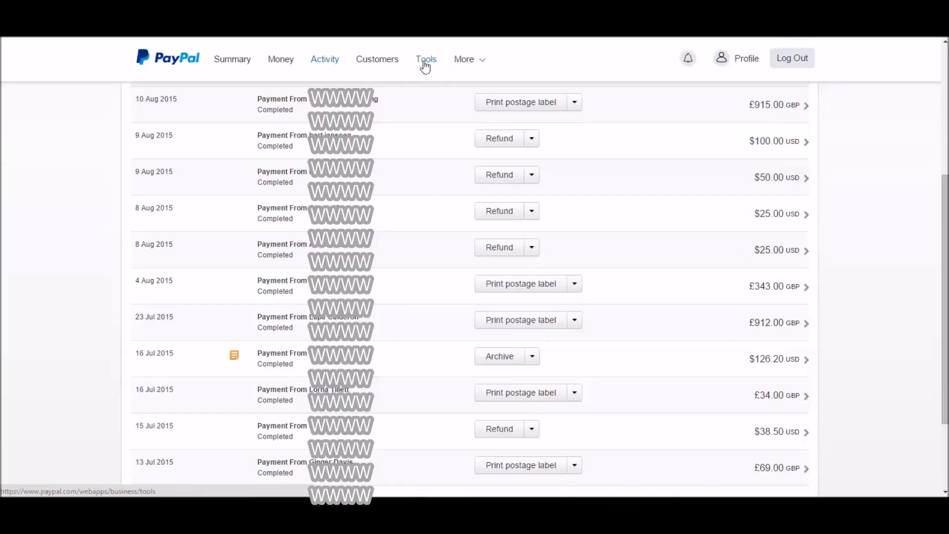
# Open the form for creating a new payment button from the Payment Buttons tool
pyautogui.click(425, 60)
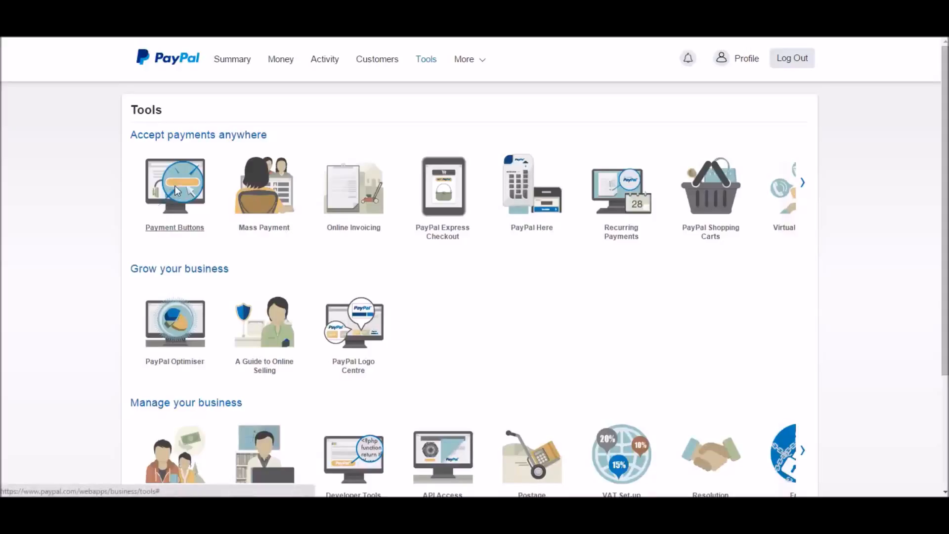
pyautogui.click(175, 187)
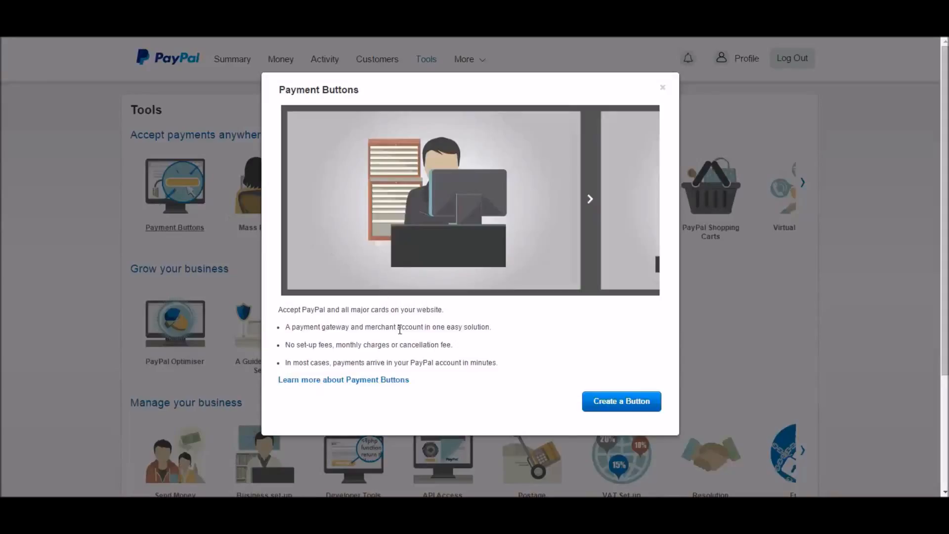
pyautogui.click(620, 402)
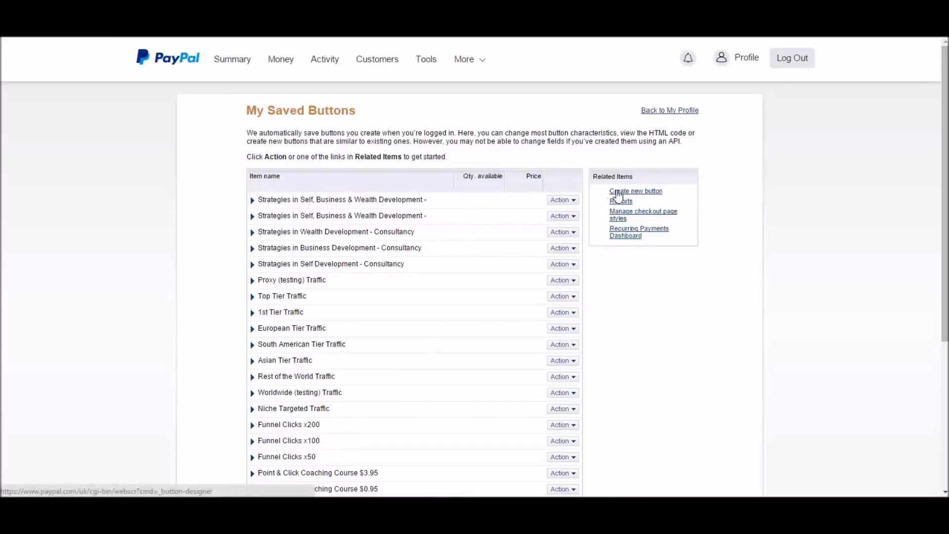
pyautogui.click(652, 195)
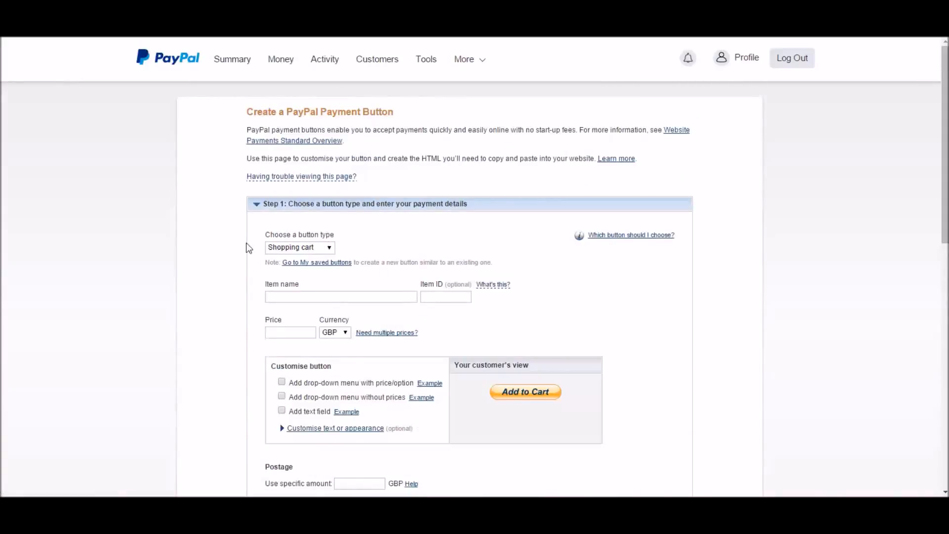
# Choose Subscriptions as the type of the new payment button
pyautogui.scroll(-1, 246, 242)
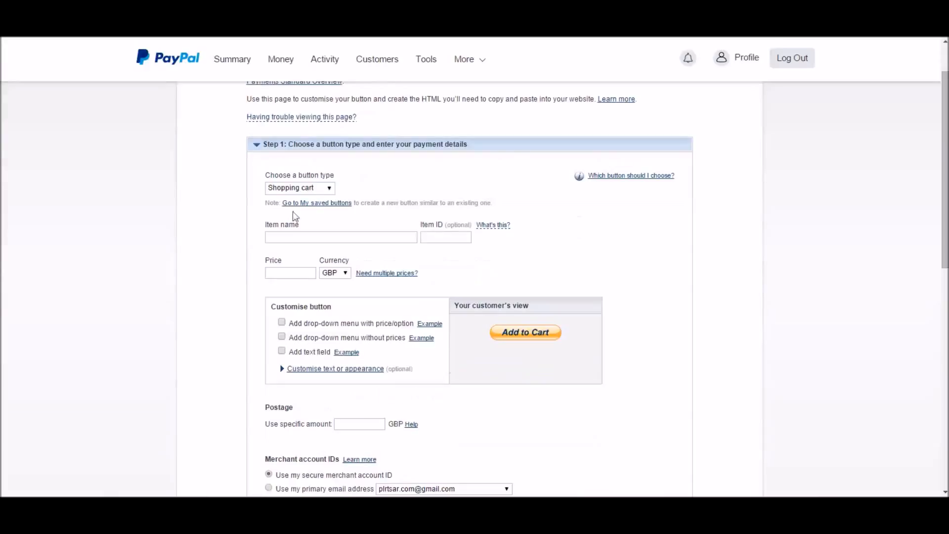
pyautogui.click(330, 189)
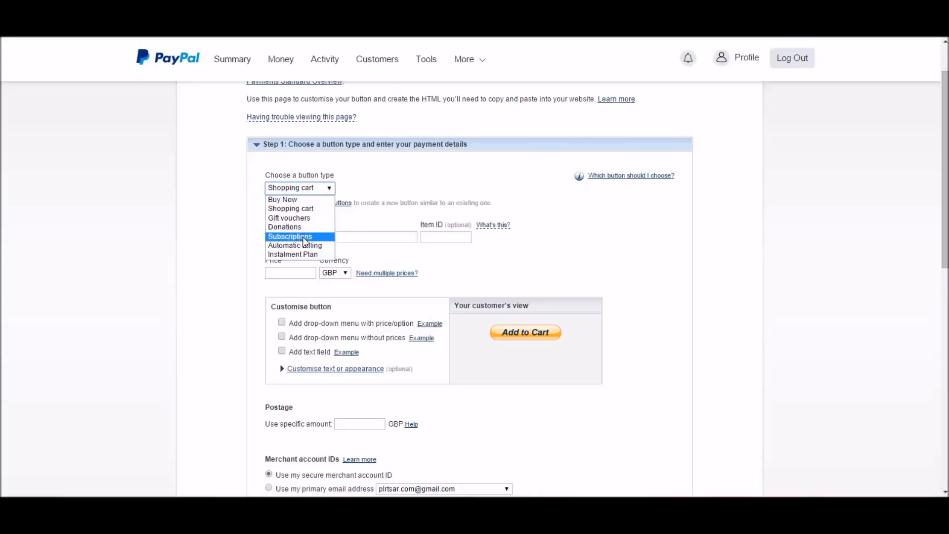
pyautogui.click(307, 237)
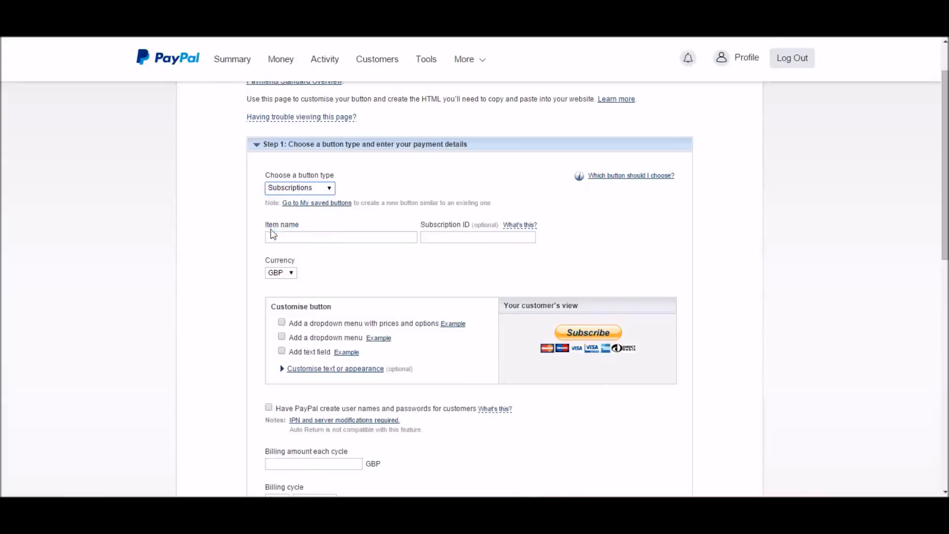
# Enter "Consultancy Package 1" as the item name of the subscription button
pyautogui.click(284, 239)
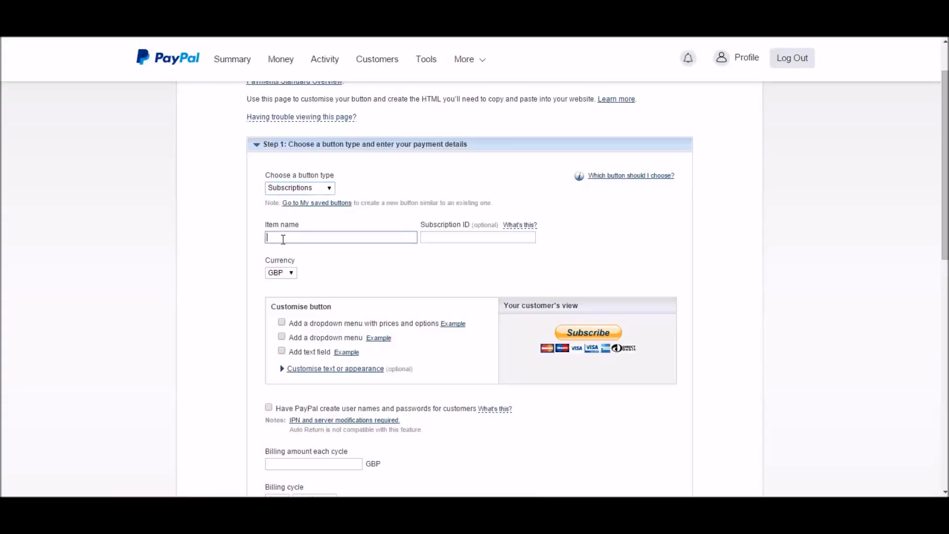
pyautogui.write('Consultancy Package 1')
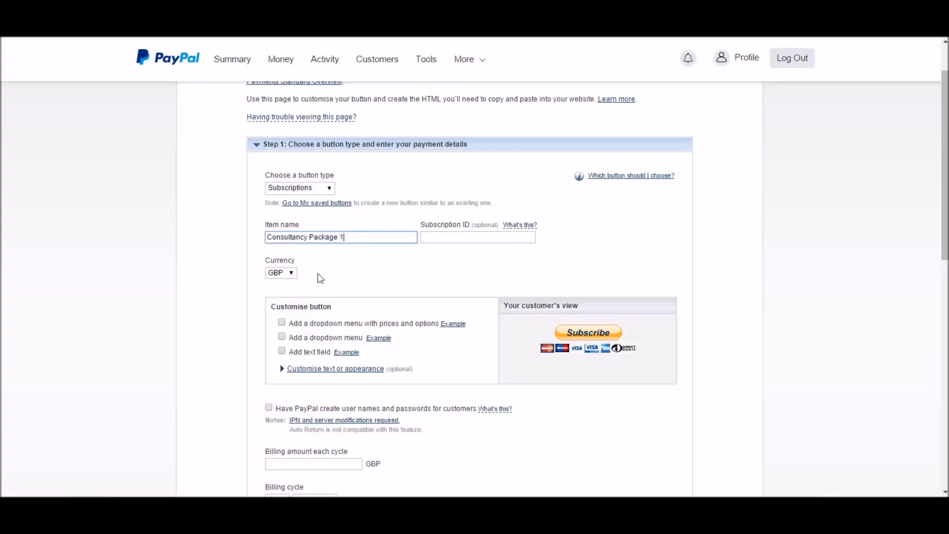
# Set the currency of the subscription button to USD
pyautogui.click(293, 273)
pyautogui.scroll(-1, 291, 324)
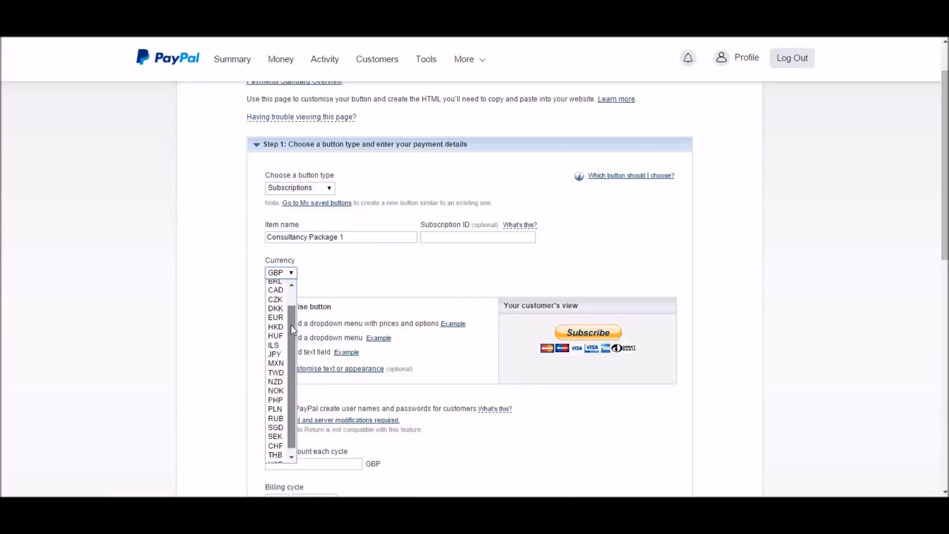
pyautogui.click(276, 458)
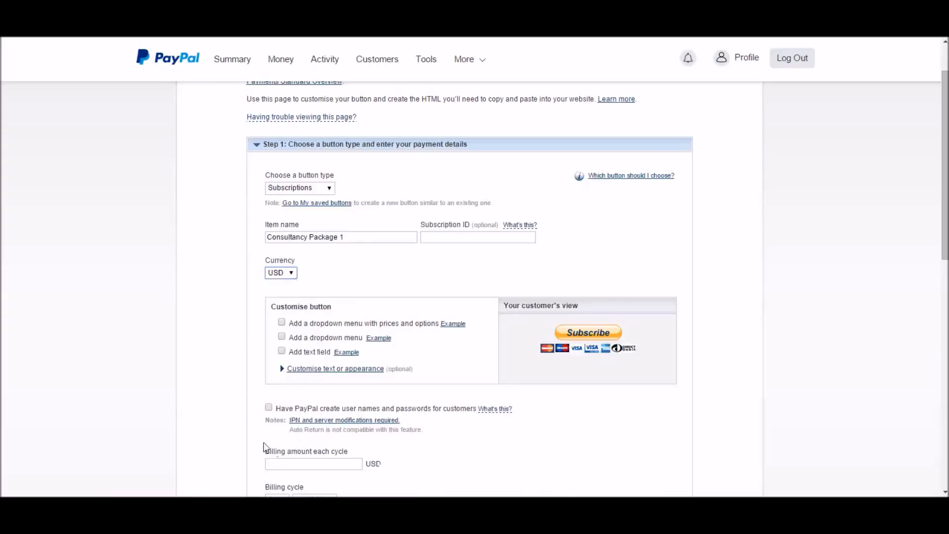
# Set the billing amount for each cycle of the subscription to 25 USD
pyautogui.scroll(-3, 251, 316)
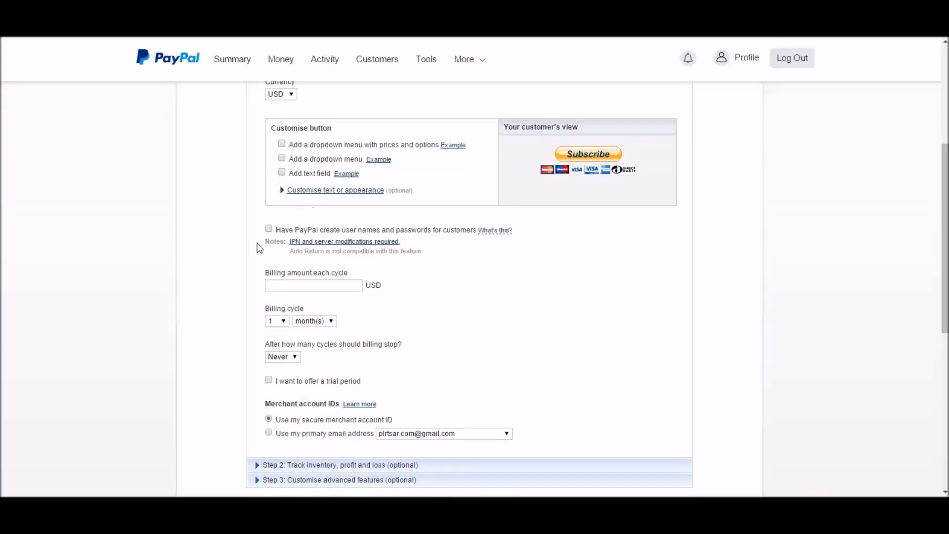
pyautogui.scroll(-1, 284, 256)
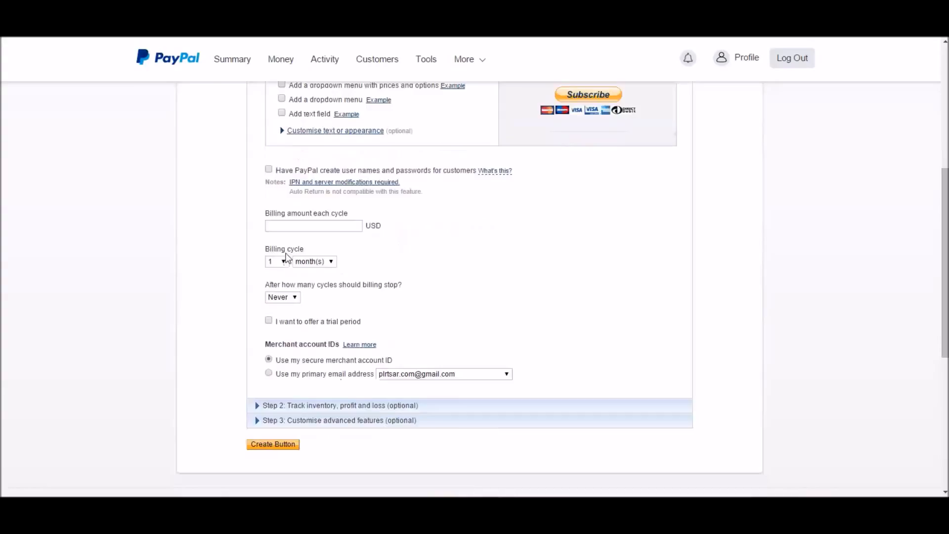
pyautogui.click(296, 227)
pyautogui.write('25')
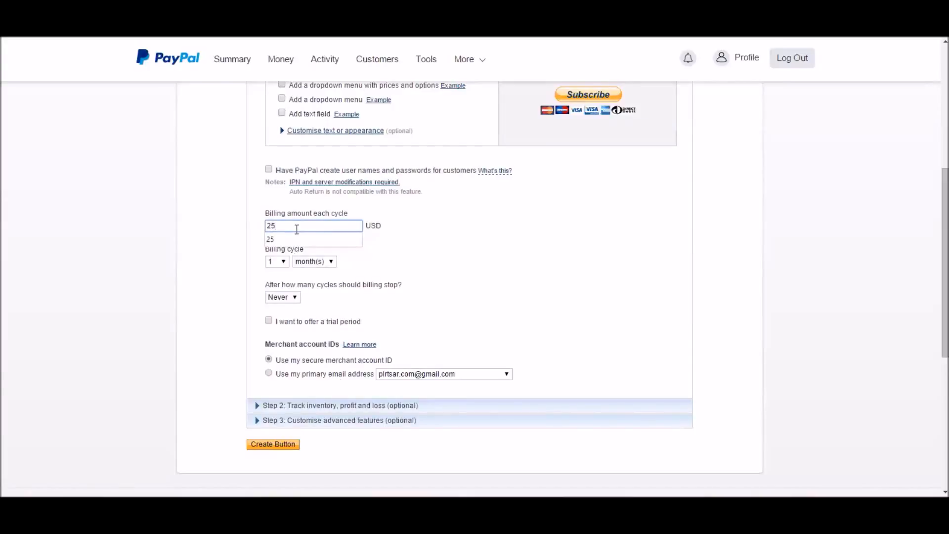
pyautogui.click(255, 229)
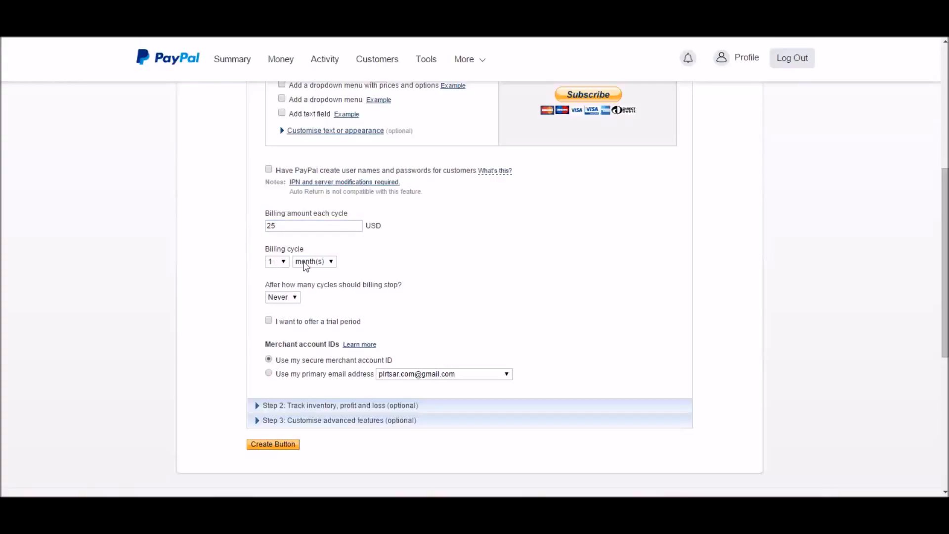
# Use the primary email address as merchant account ID and enable the cancelled-checkout URL option in the advanced features
pyautogui.scroll(-1, 253, 273)
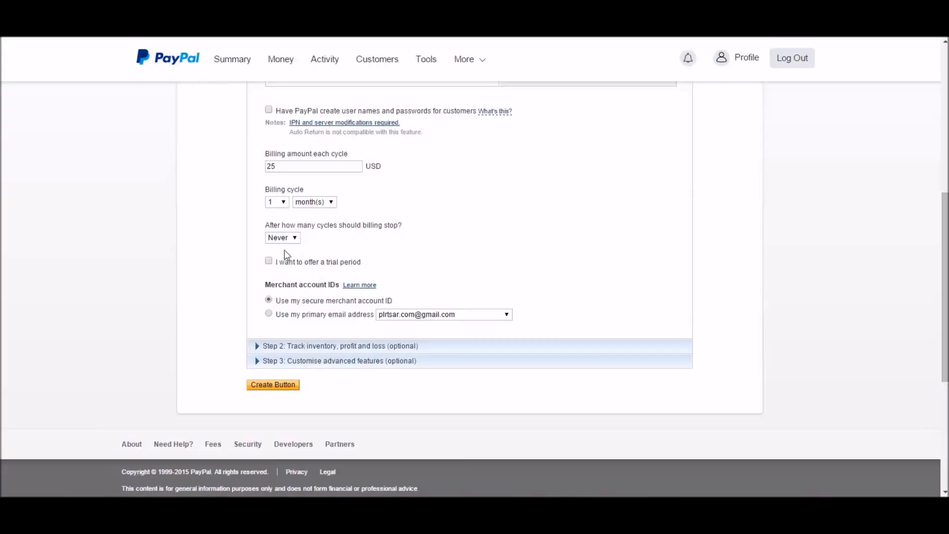
pyautogui.scroll(-1, 261, 257)
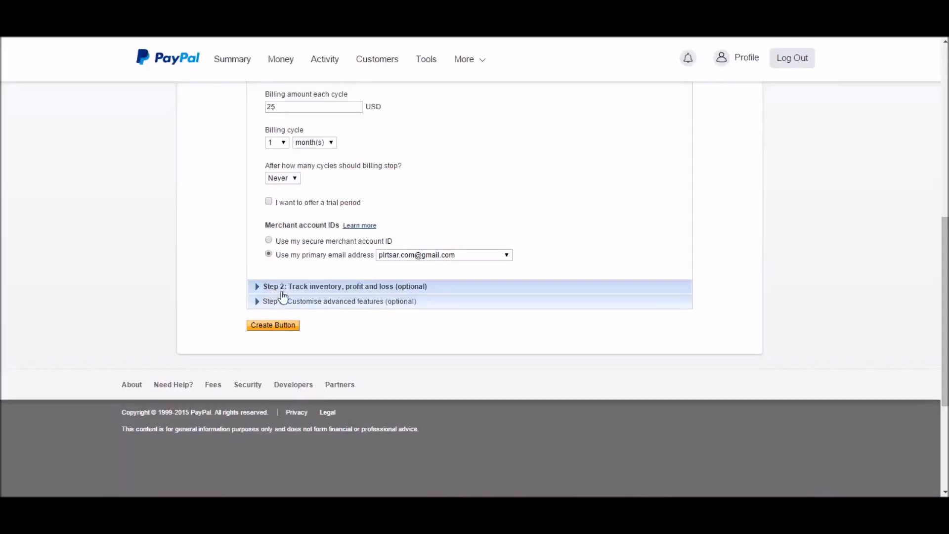
pyautogui.click(299, 302)
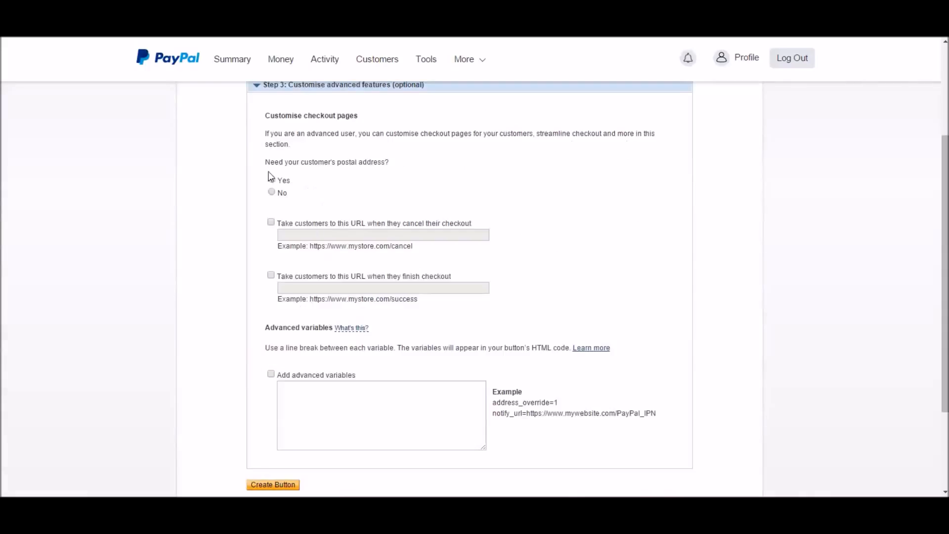
pyautogui.scroll(1, 328, 186)
pyautogui.scroll(-1, 328, 192)
pyautogui.click(271, 223)
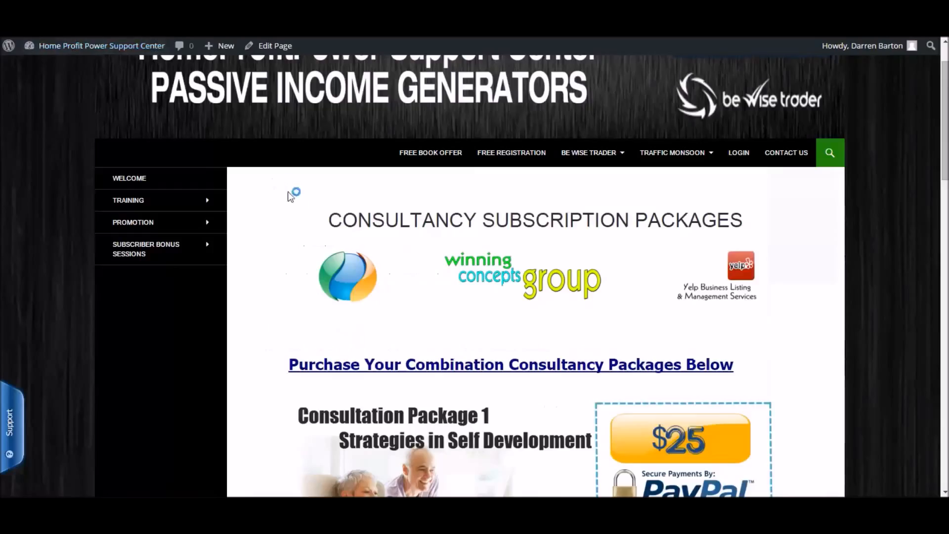
# Switch to the Consultancy Subscription Packages web page with the $25 package offer and copy its address
pyautogui.scroll(-6, 294, 212)
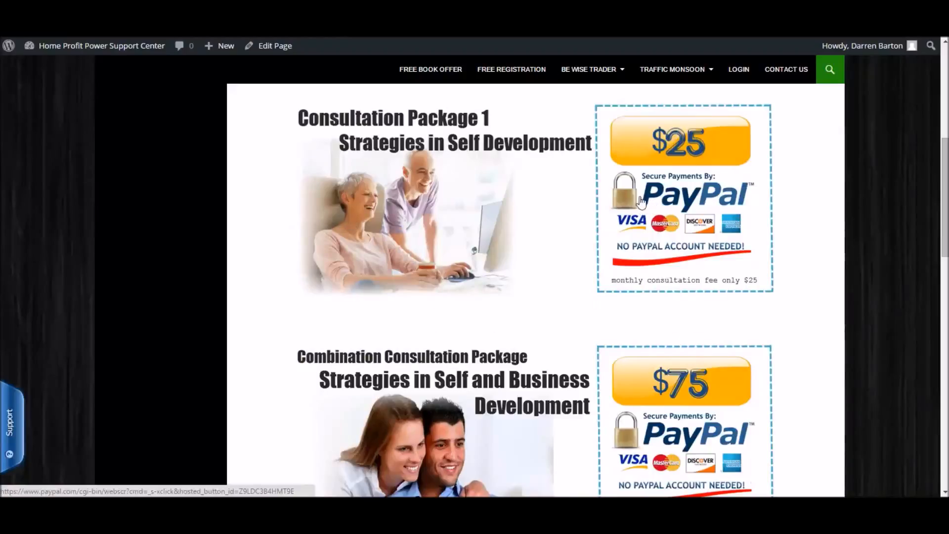
pyautogui.click(548, 208)
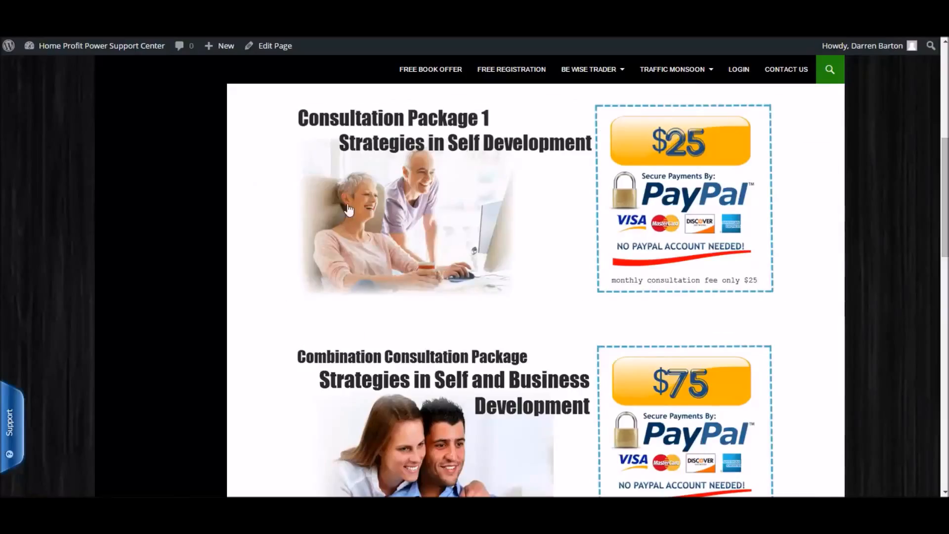
pyautogui.click(413, 262)
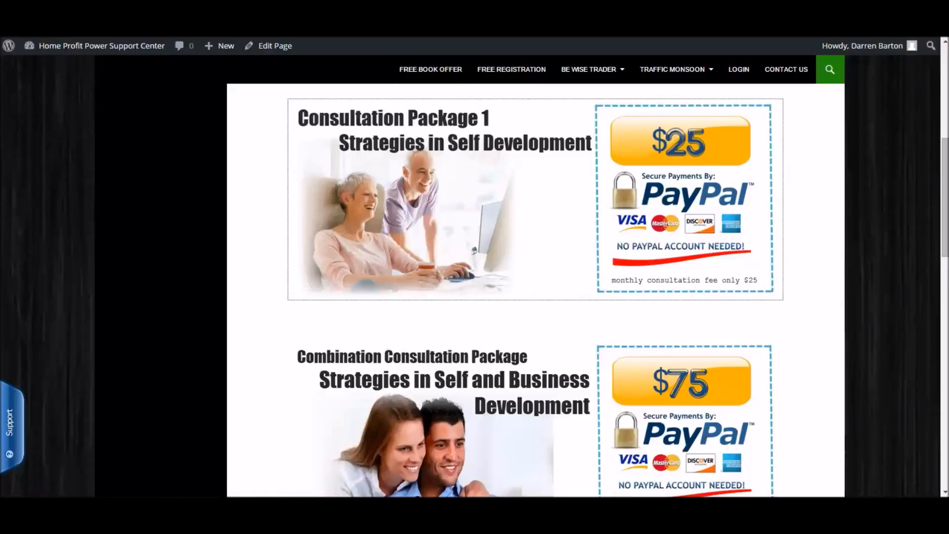
pyautogui.click(288, 13)
pyautogui.rightClick(288, 13)
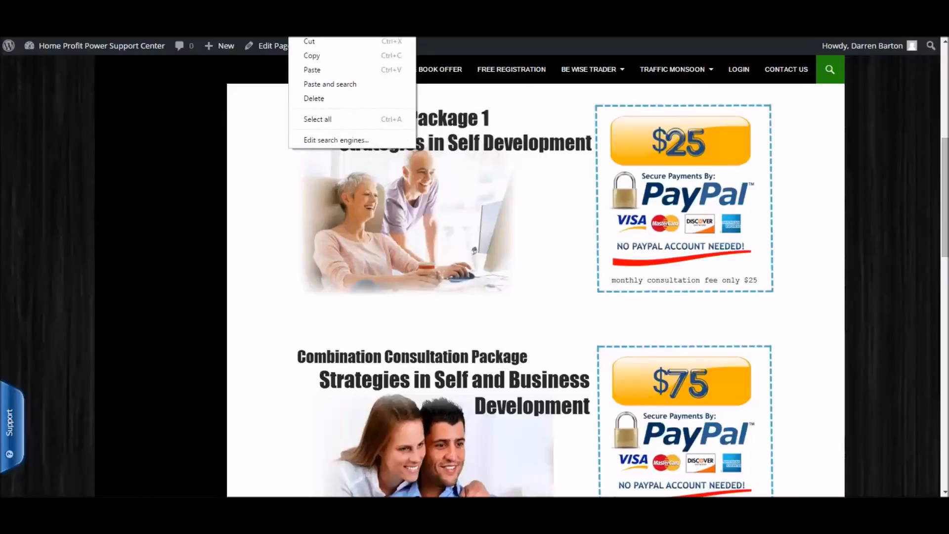
pyautogui.click(317, 57)
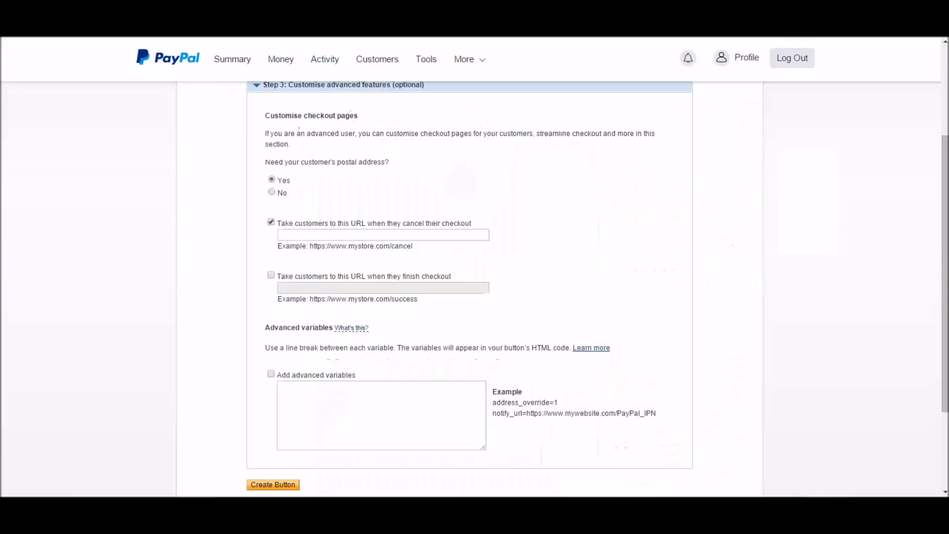
pyautogui.click(283, 235)
pyautogui.rightClick(287, 235)
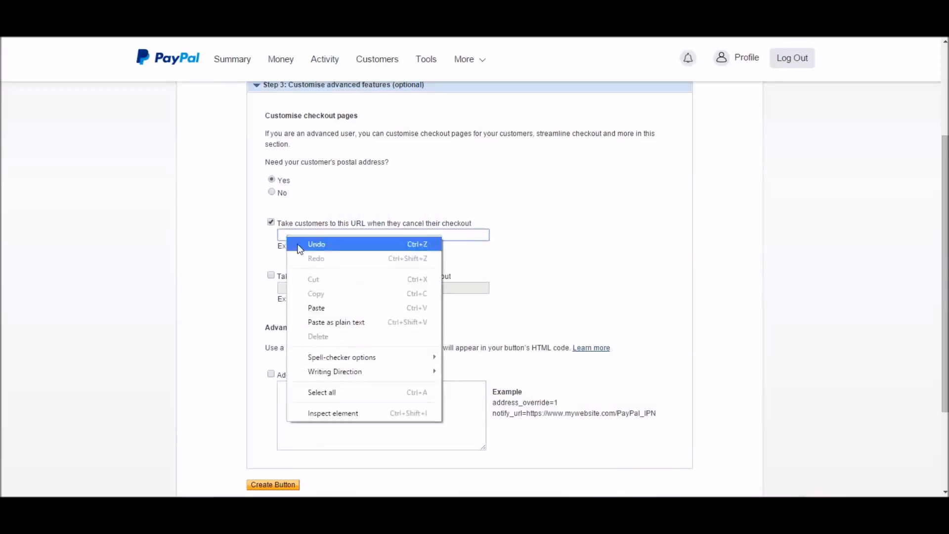
pyautogui.click(331, 307)
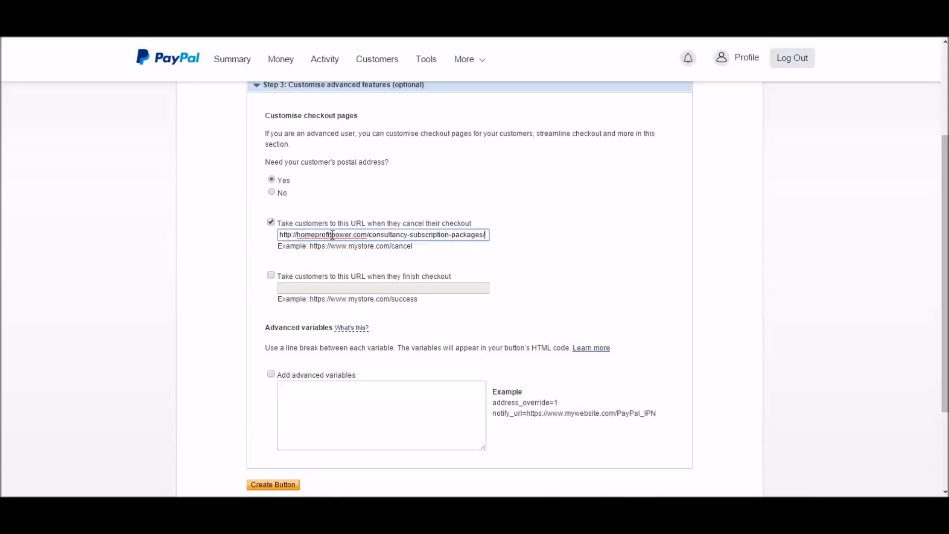
pyautogui.click(285, 261)
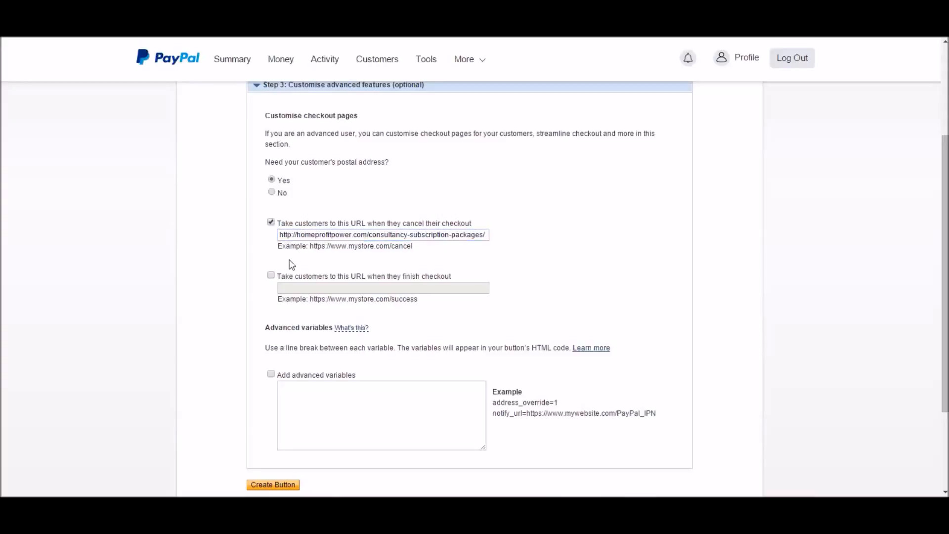
pyautogui.scroll(-2, 292, 264)
pyautogui.click(271, 216)
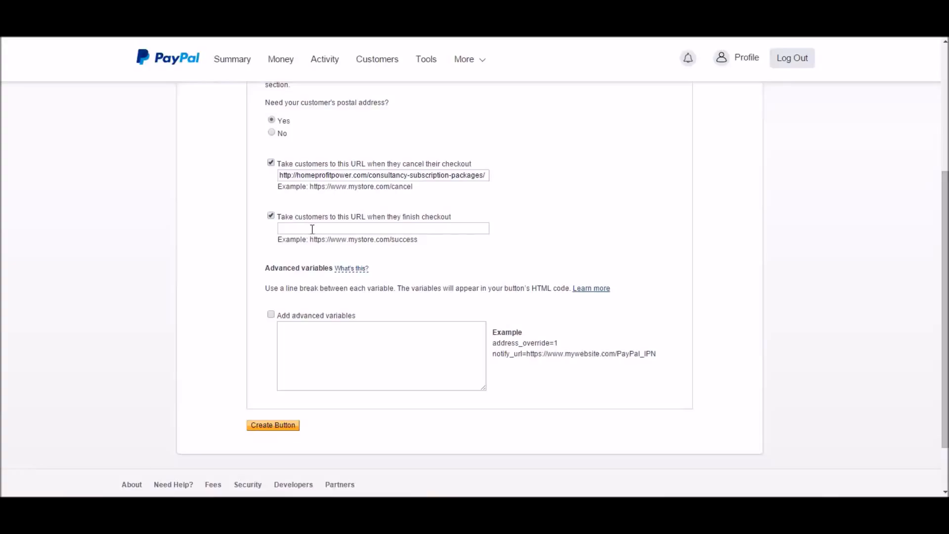
pyautogui.click(312, 229)
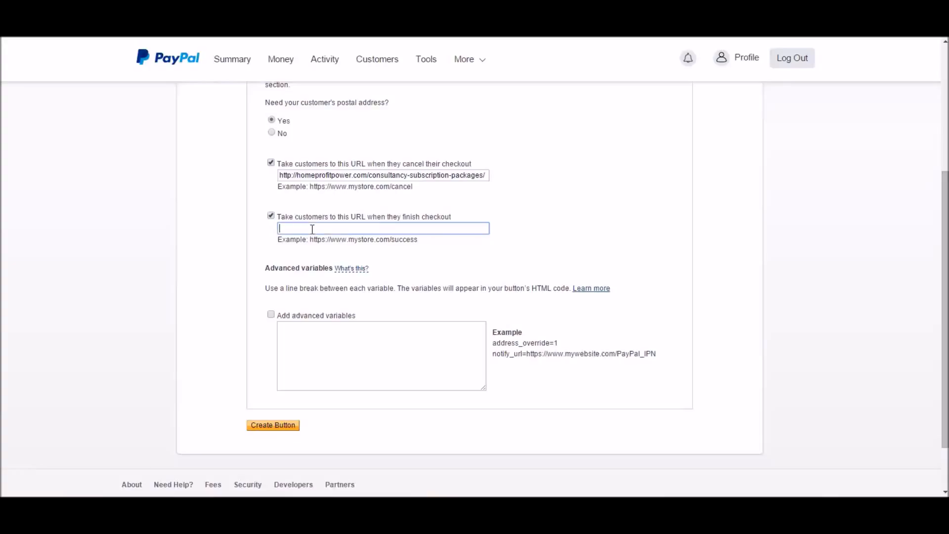
pyautogui.rightClick(312, 229)
pyautogui.click(346, 302)
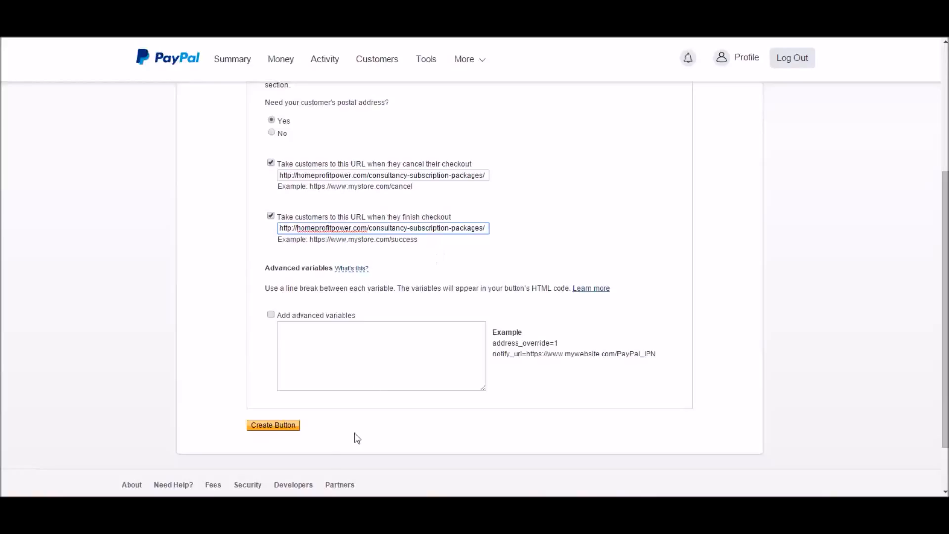
# Create the subscription button and copy its email version payment link
pyautogui.click(263, 426)
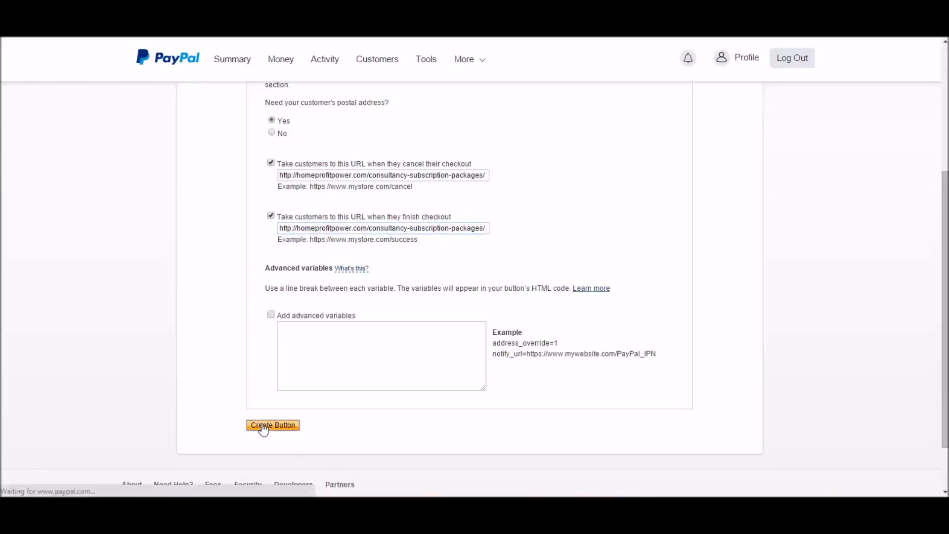
pyautogui.scroll(-3, 219, 287)
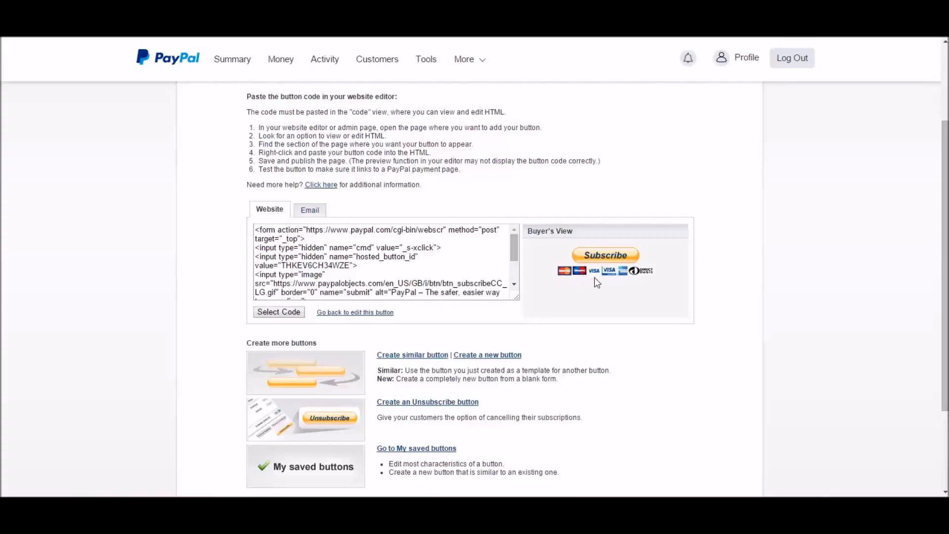
pyautogui.click(311, 213)
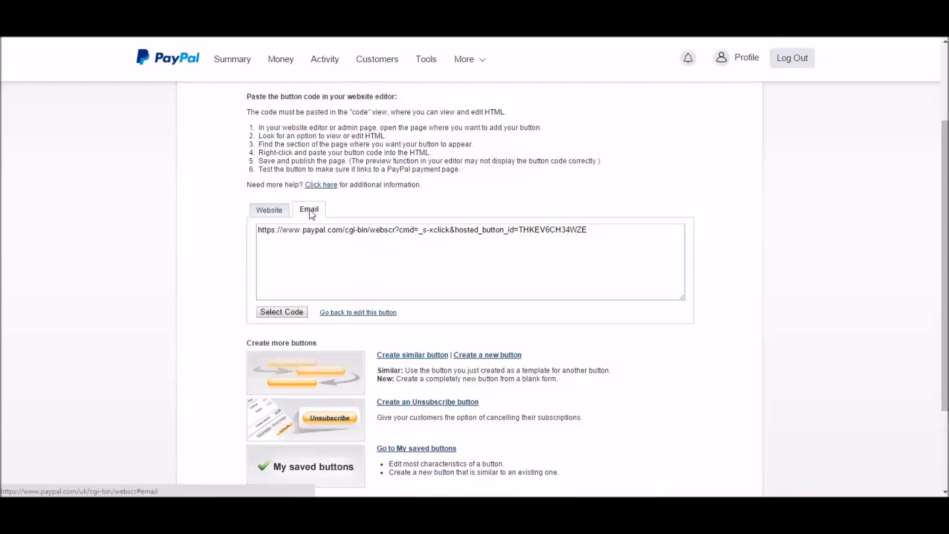
pyautogui.moveTo(586, 230); pyautogui.dragTo(252, 227)
pyautogui.rightClick(271, 228)
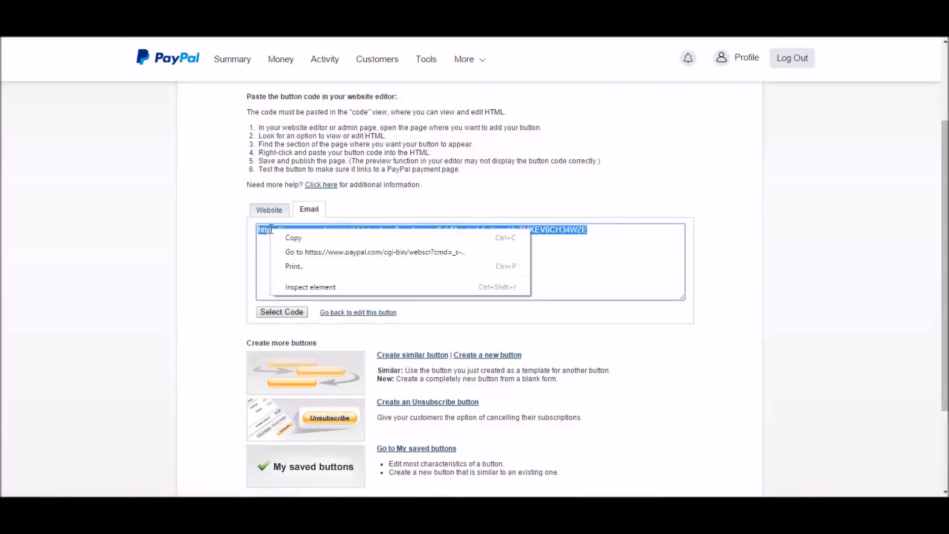
pyautogui.click(297, 238)
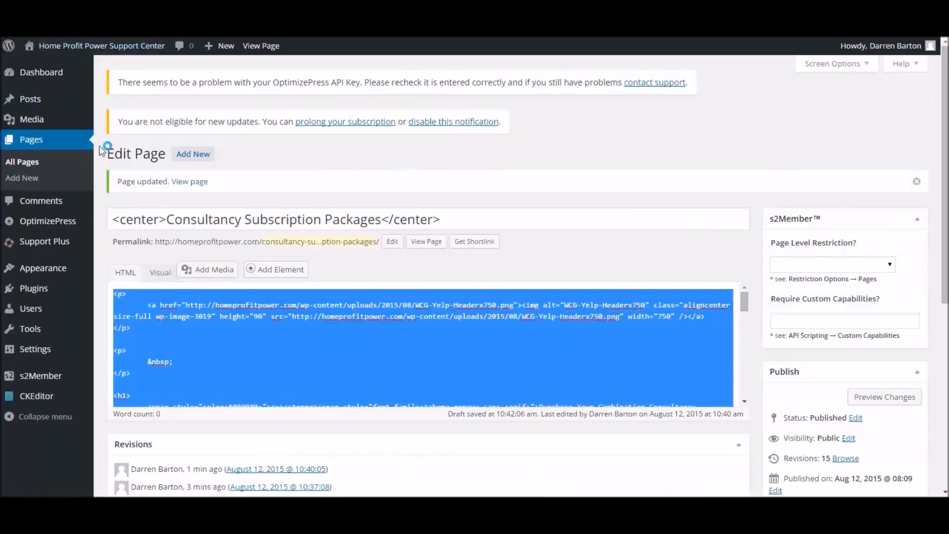
# Show the page content in the visual editor and open the link settings of the Consultation Package 1 image
pyautogui.click(157, 273)
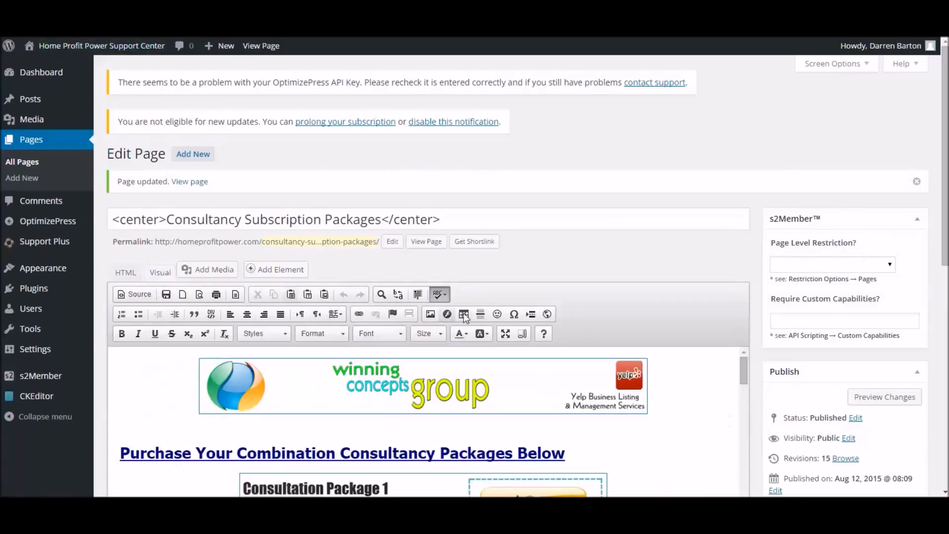
pyautogui.scroll(-5, 463, 319)
pyautogui.scroll(1, 462, 318)
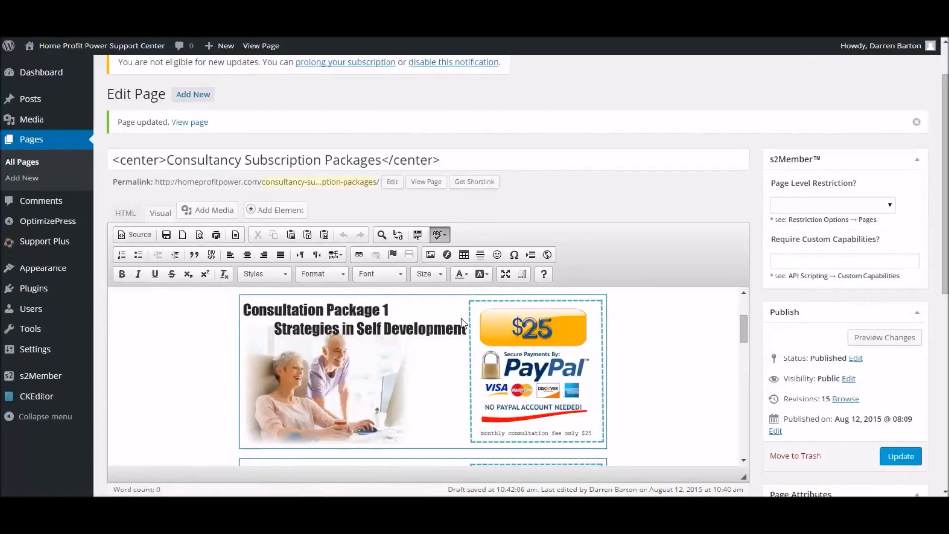
pyautogui.click(412, 354)
pyautogui.scroll(-1, 414, 360)
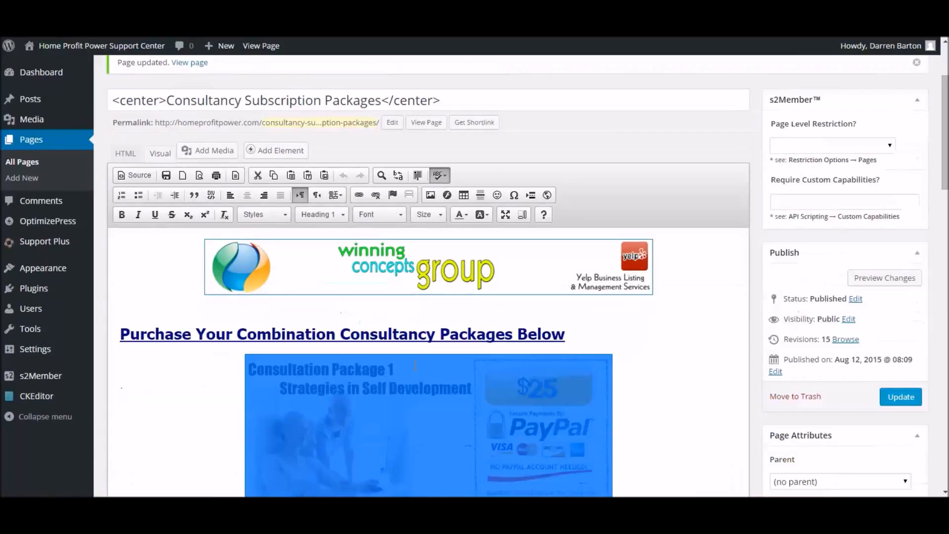
pyautogui.scroll(-1, 415, 369)
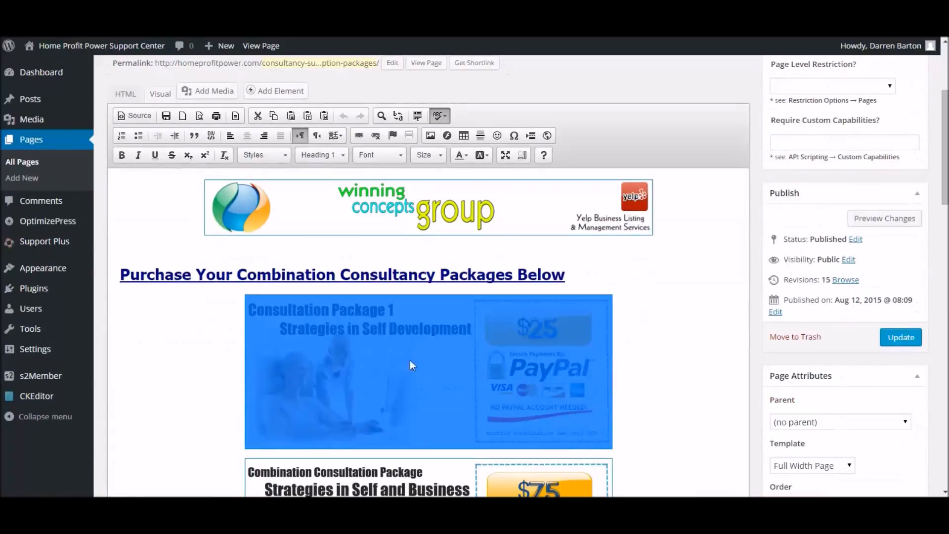
pyautogui.click(359, 136)
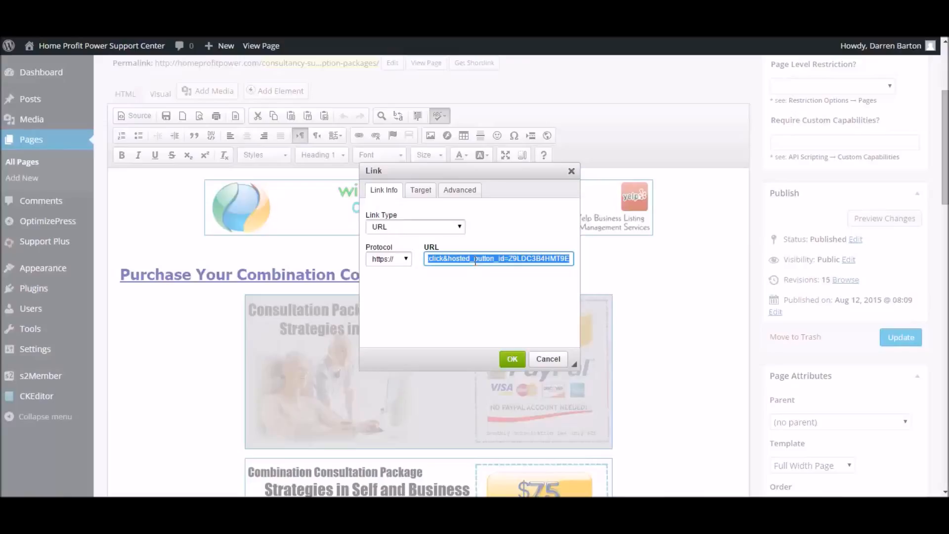
# Keep New Window (_blank) as the target of the Consultation Package 1 image's PayPal link and apply the link settings
pyautogui.click(422, 193)
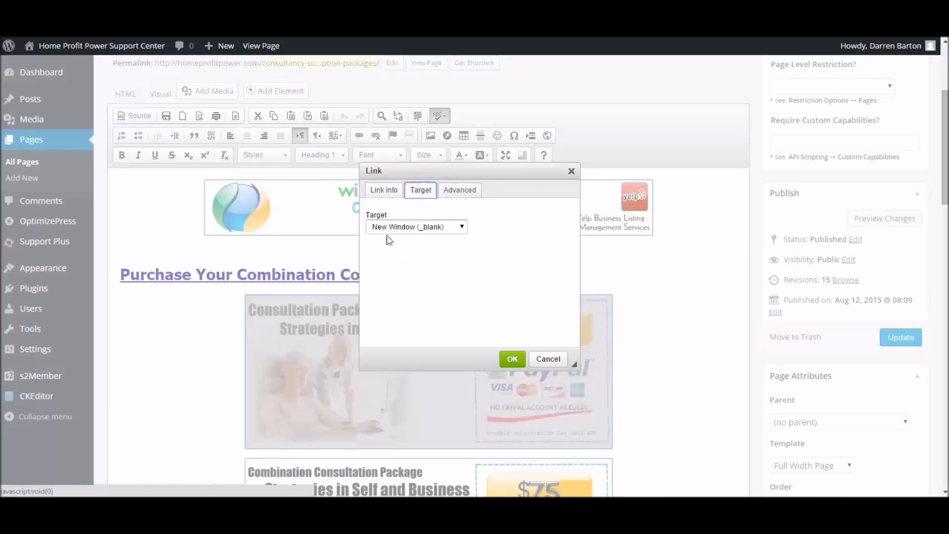
pyautogui.click(408, 228)
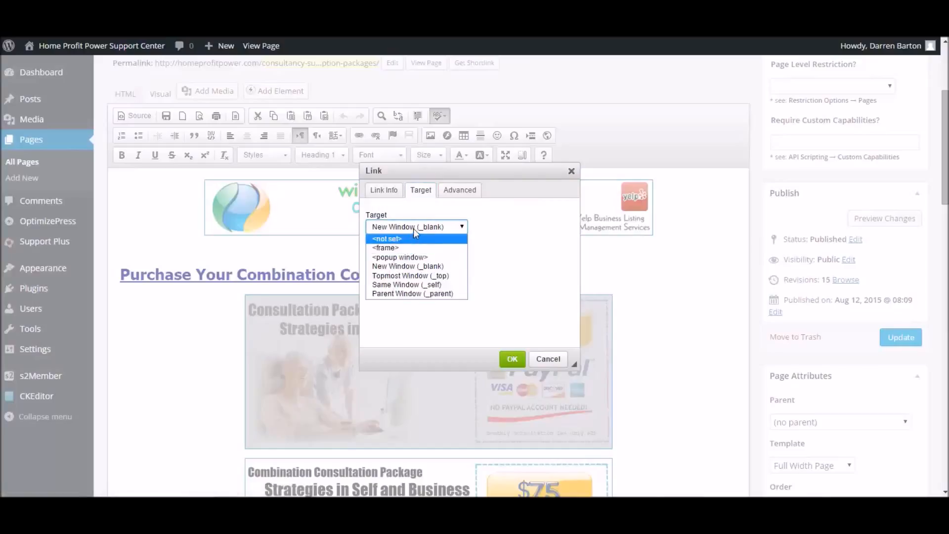
pyautogui.click(486, 228)
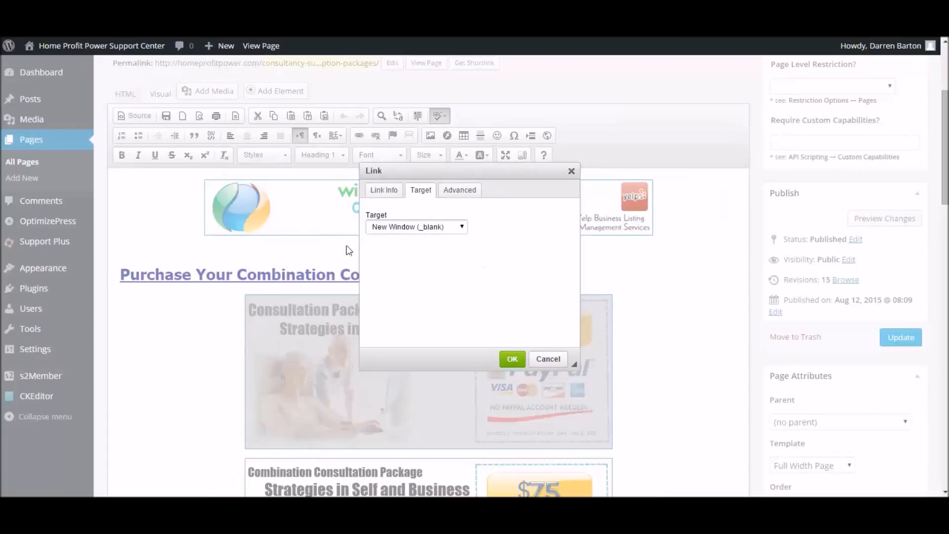
pyautogui.click(510, 359)
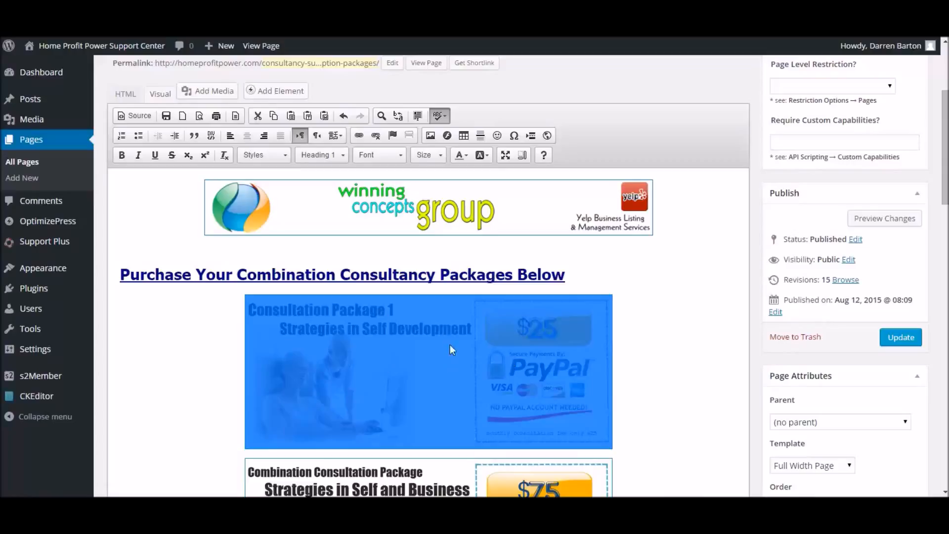
# Update the Consultancy Subscription Packages page and review the Consultation Package 1 image in the saved content
pyautogui.click(902, 338)
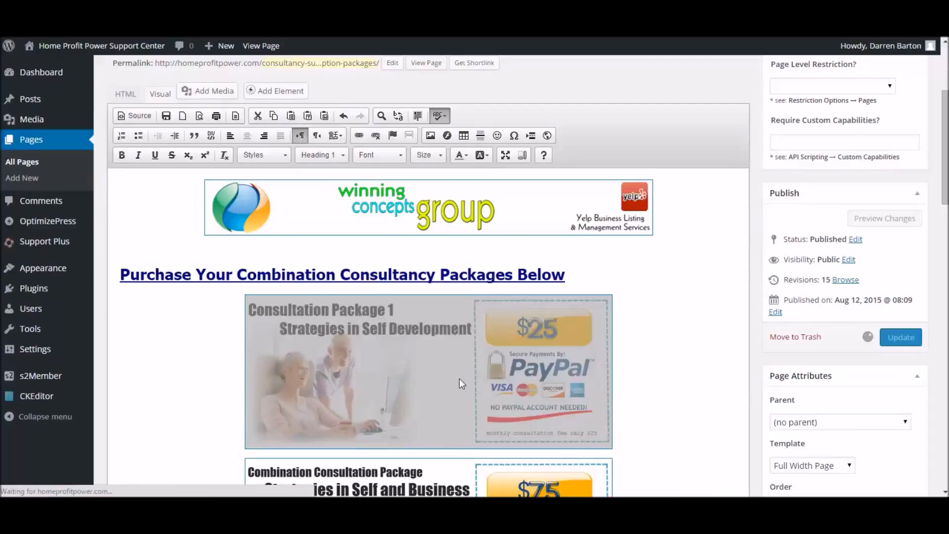
pyautogui.scroll(-1, 460, 381)
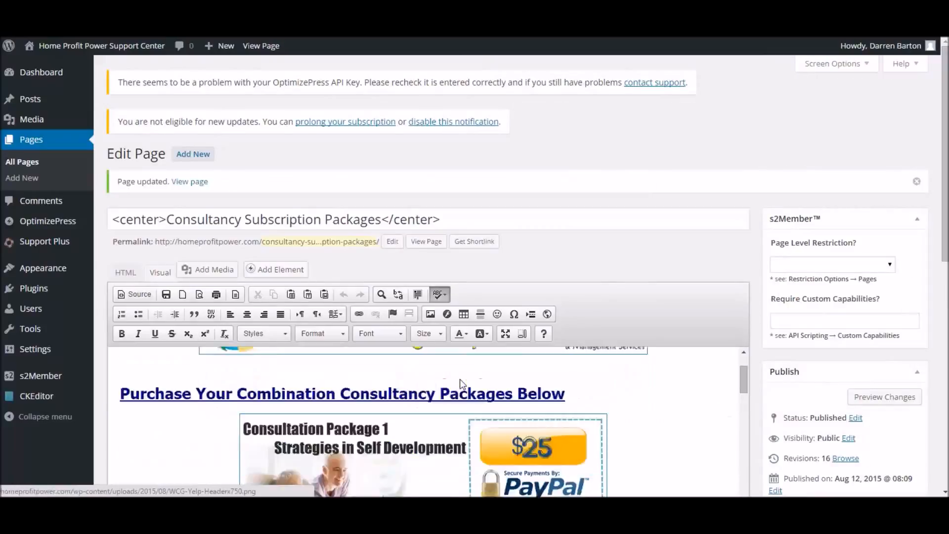
pyautogui.scroll(-2, 460, 381)
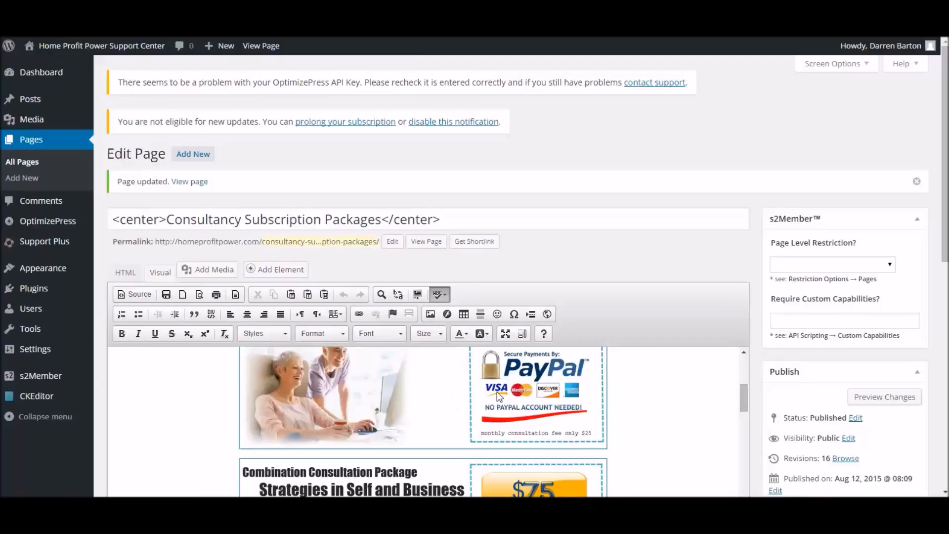